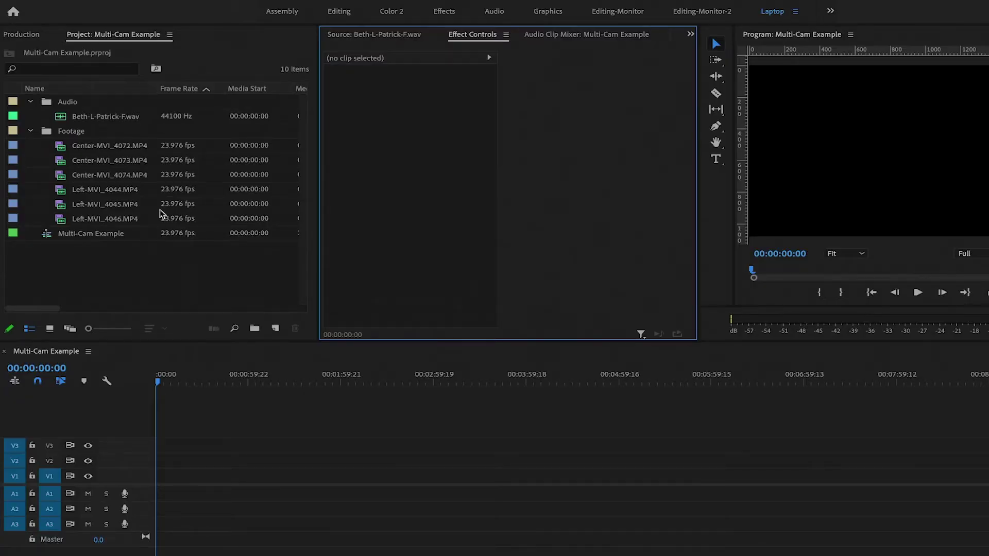
Step: Place the three Center camera clips on V1 and fit the sequence in view
click(132, 147)
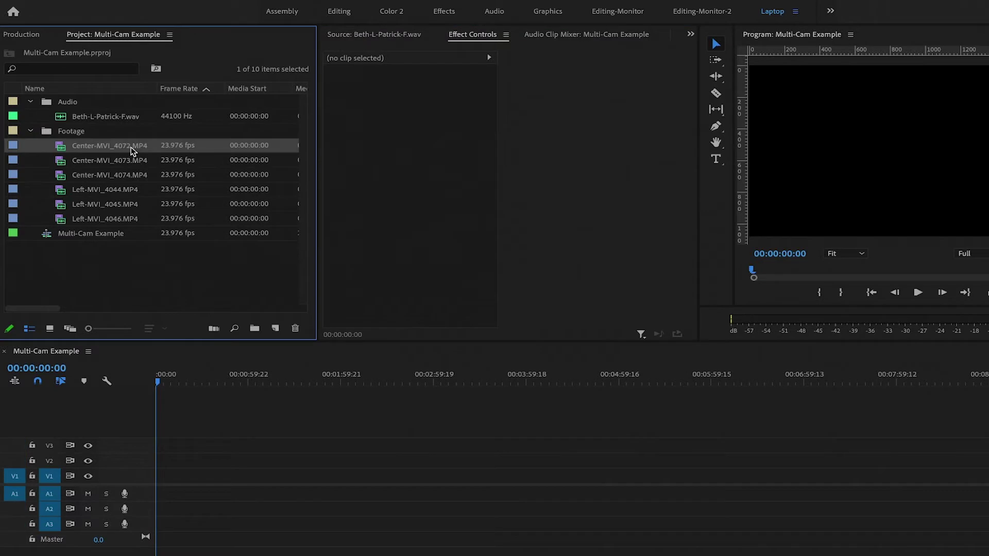
shift+click(129, 174)
drag(132, 176, 158, 474)
key(backslash)
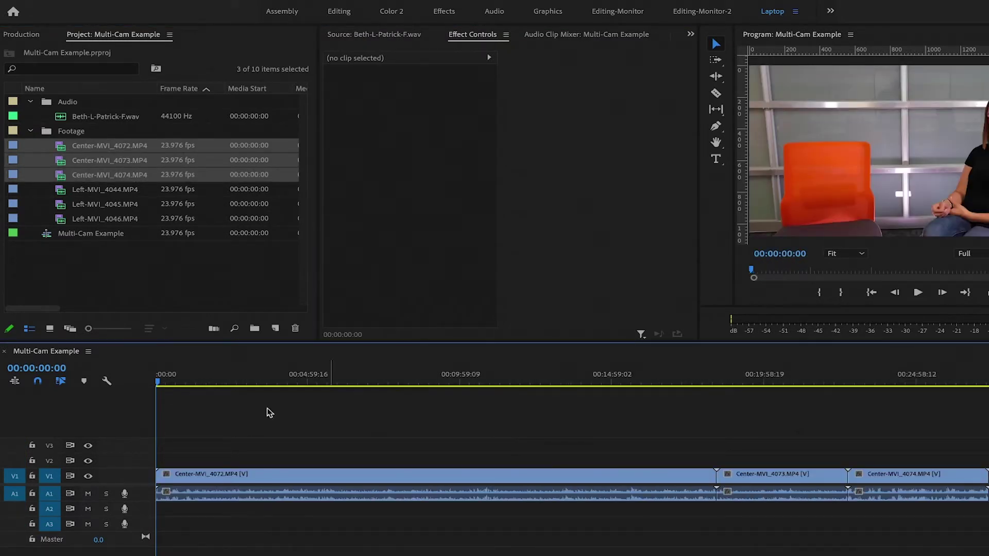
Step: Add the three Left clips on V2 and Beth-L-Patrick-F.wav on A3, then select the last clips with the audio
click(94, 193)
shift+click(113, 216)
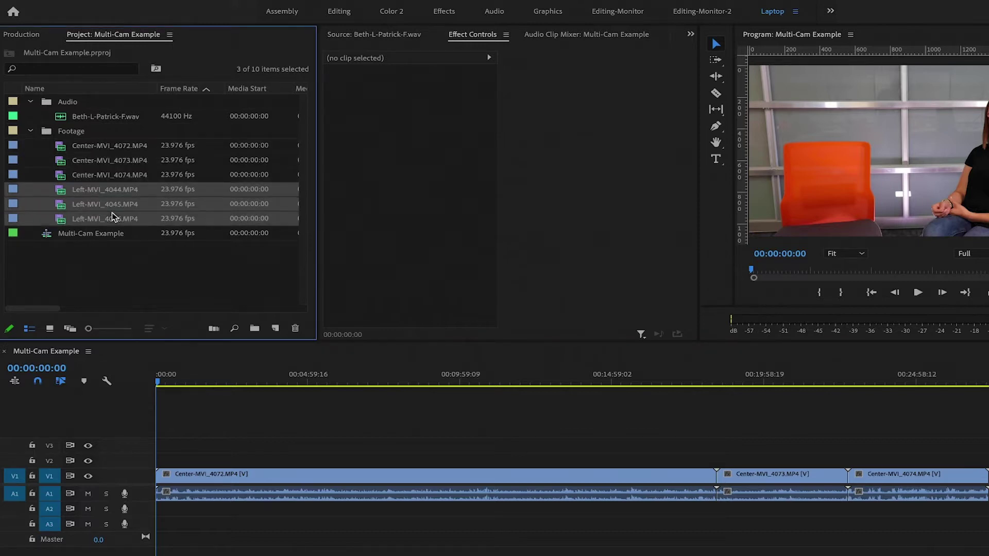
drag(126, 218, 155, 460)
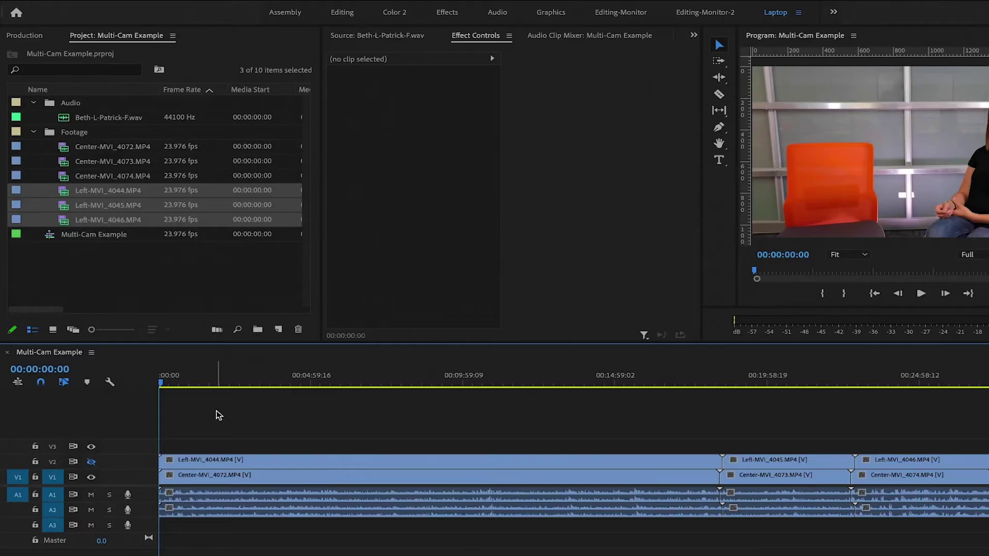
drag(110, 124, 147, 527)
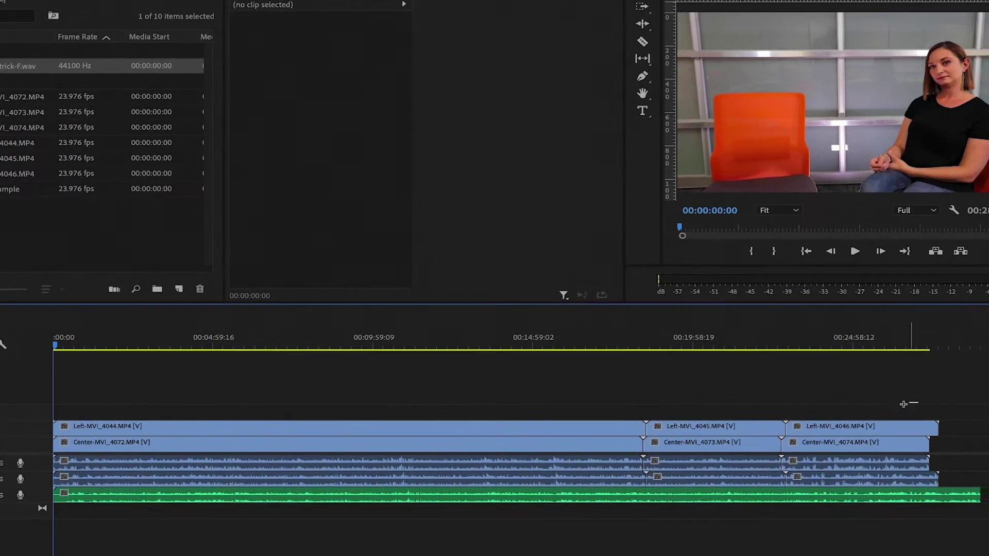
drag(904, 404, 856, 505)
right_click(858, 504)
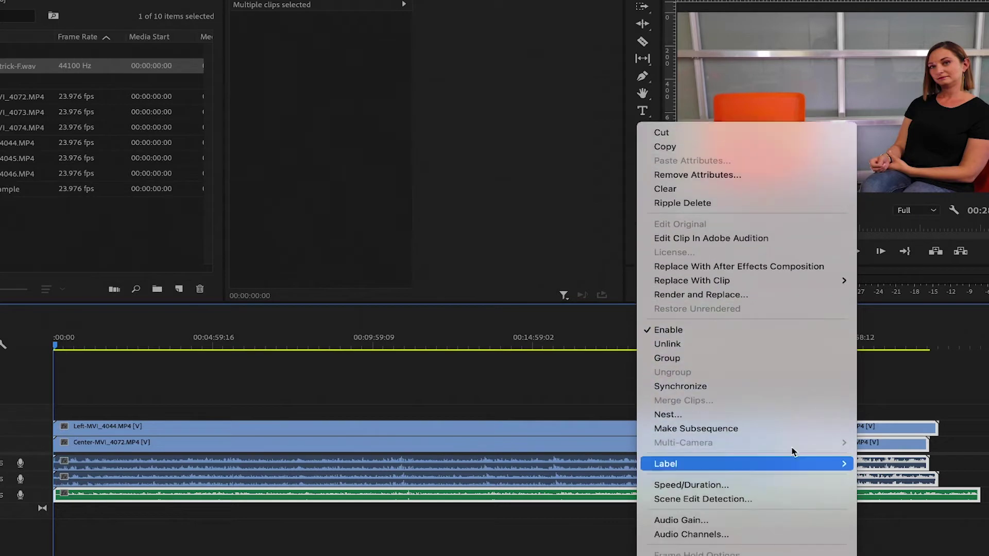
Step: Synchronize the selected camera clips, including the 4045 clips, to the WAV by audio
click(802, 388)
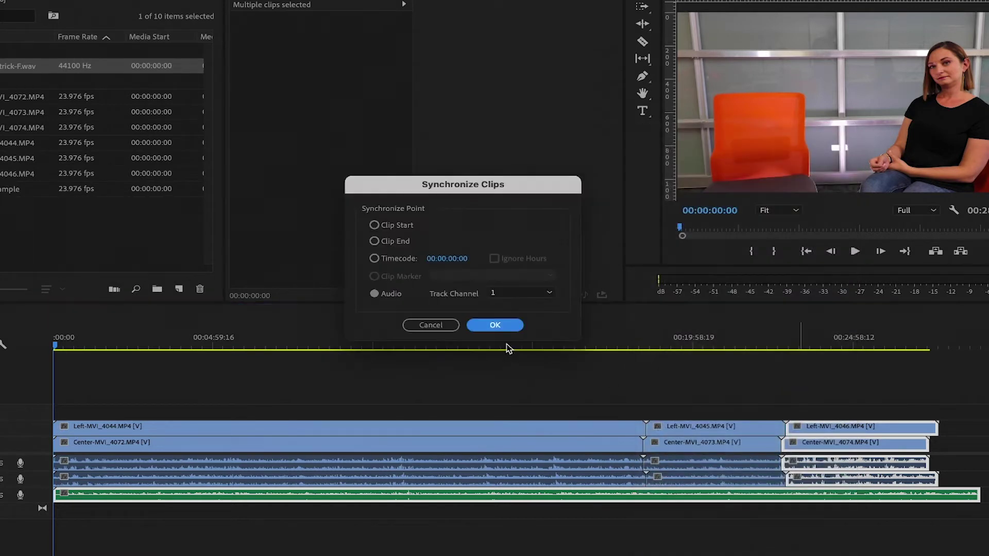
click(495, 325)
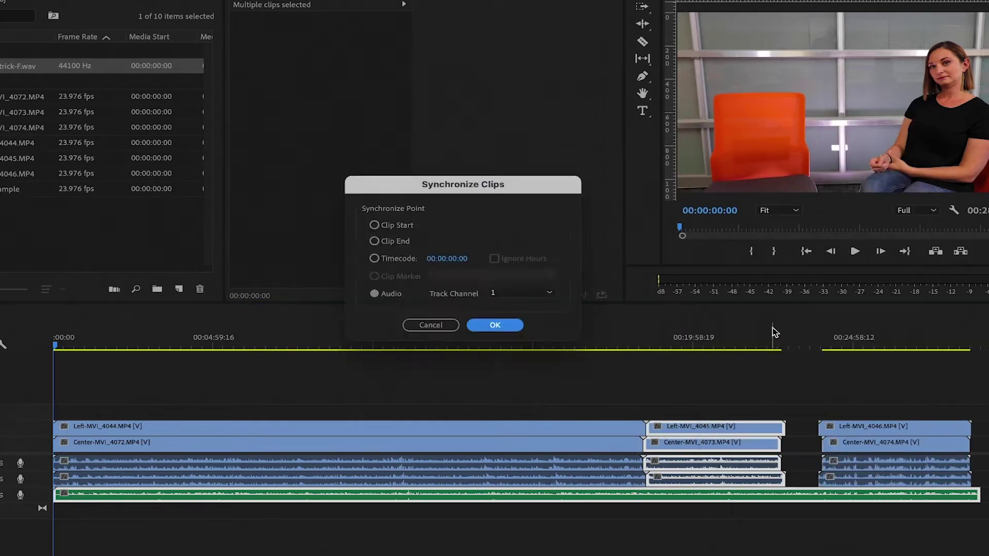
key(Return)
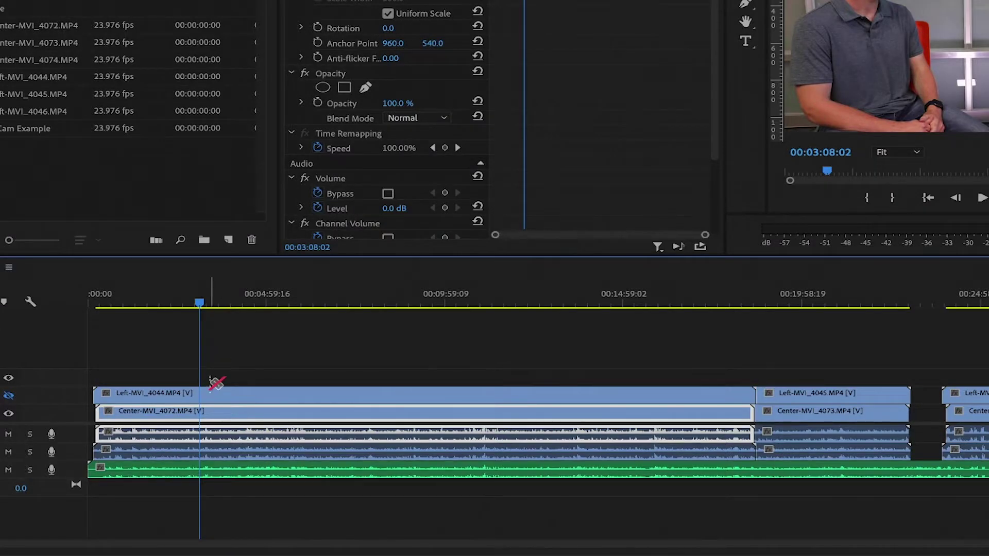
Step: Razor-cut Left-MVI_4044 at four points, lift the first piece onto V3, and select the next piece
click(216, 395)
click(280, 395)
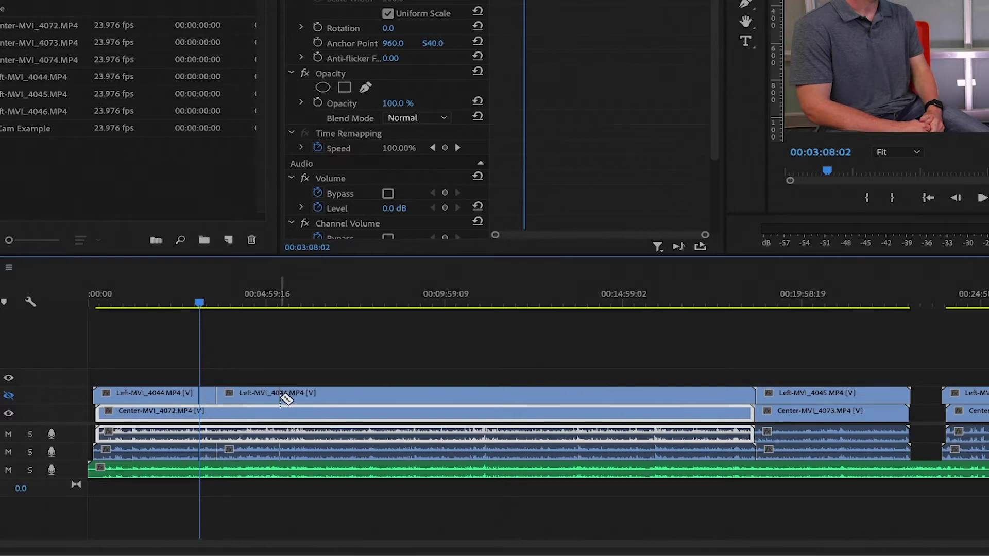
click(332, 395)
click(397, 395)
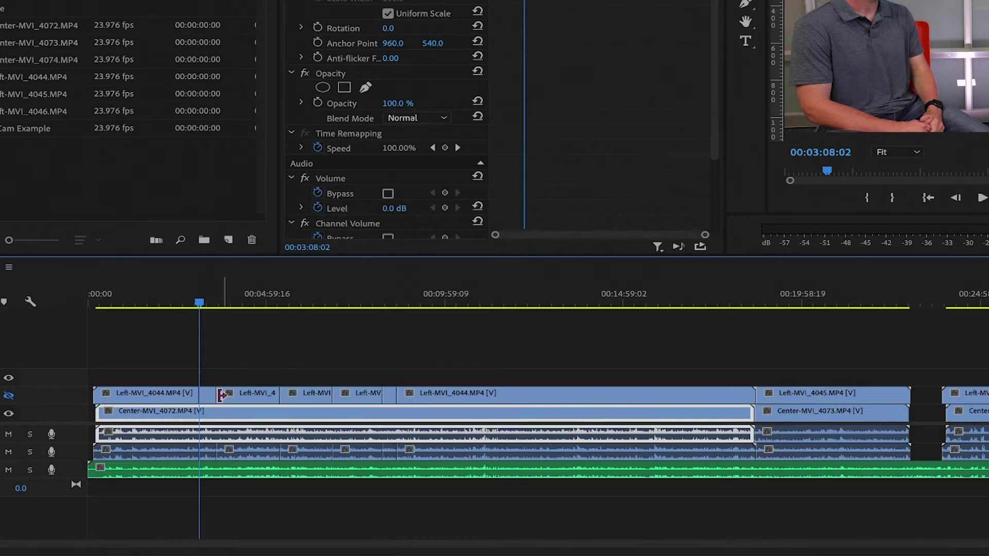
key(v)
drag(206, 395, 208, 378)
click(304, 392)
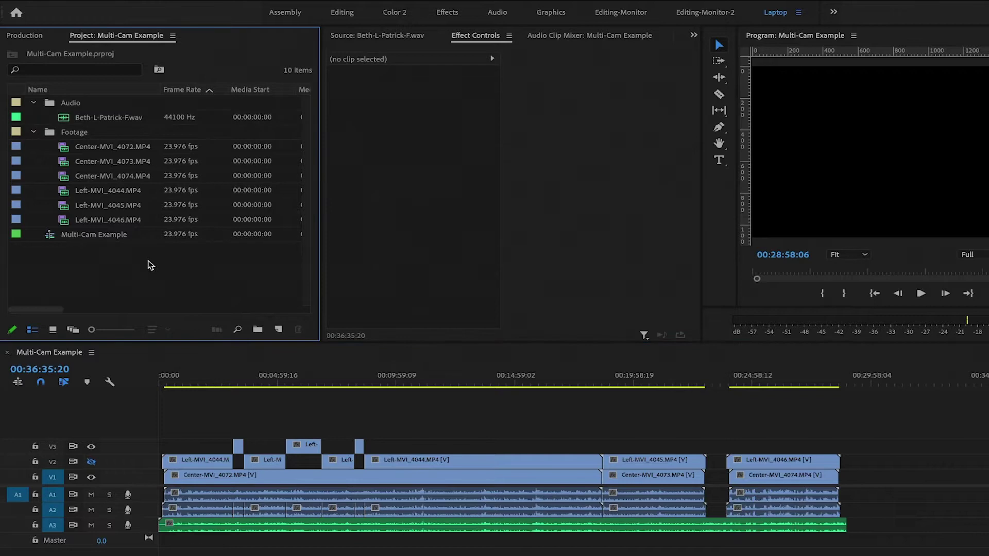
Step: Create a multi-camera source sequence from the selected clips with the custom name Beth-Patrick Multicam
click(131, 149)
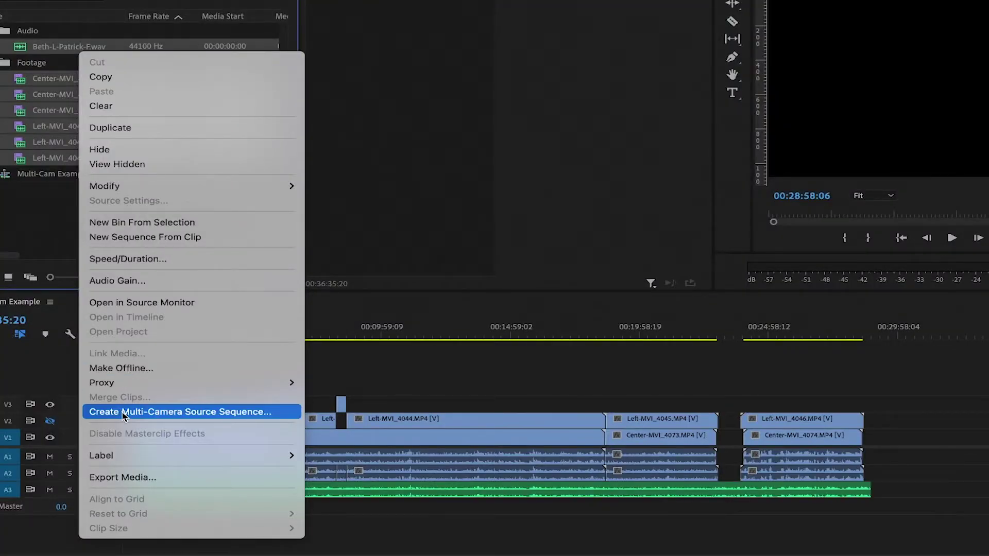
click(260, 415)
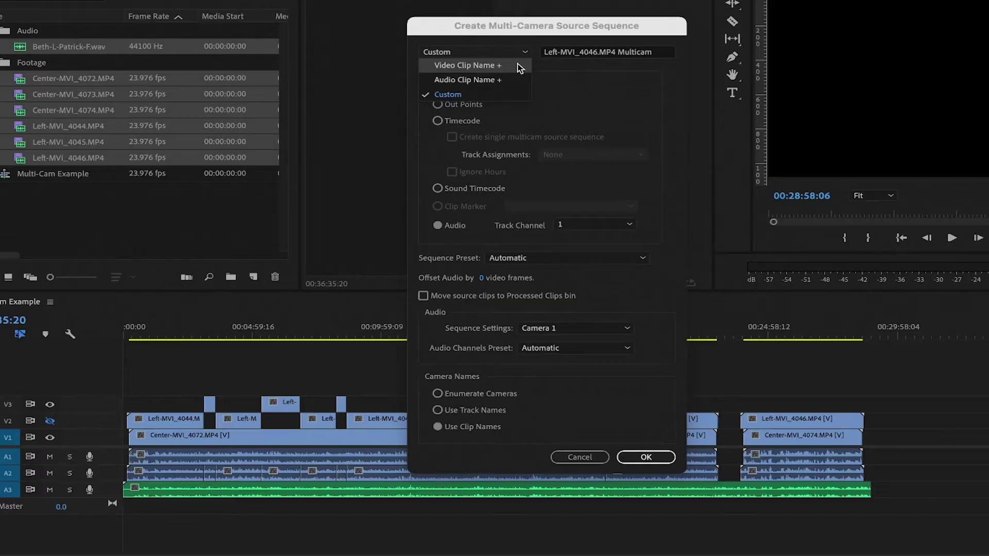
click(514, 94)
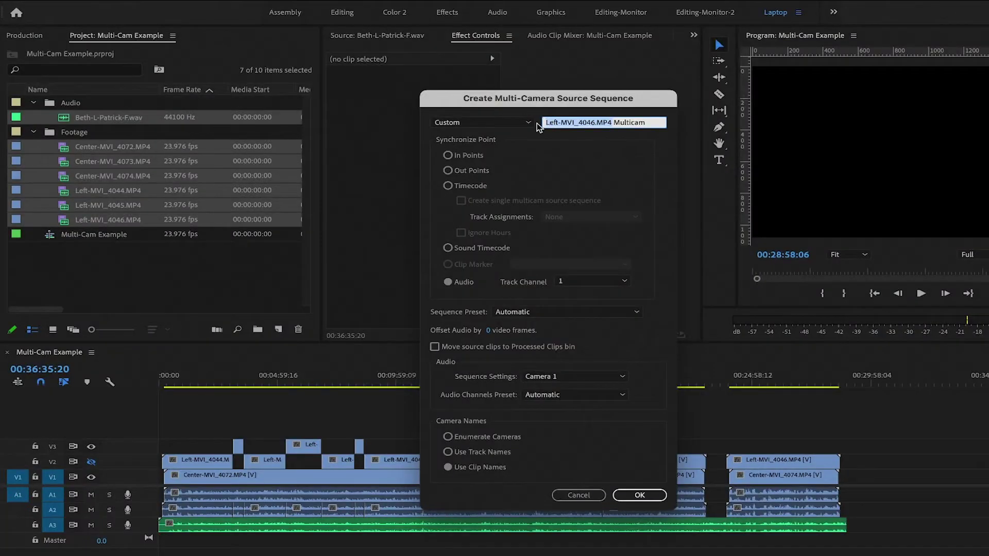
text(B)
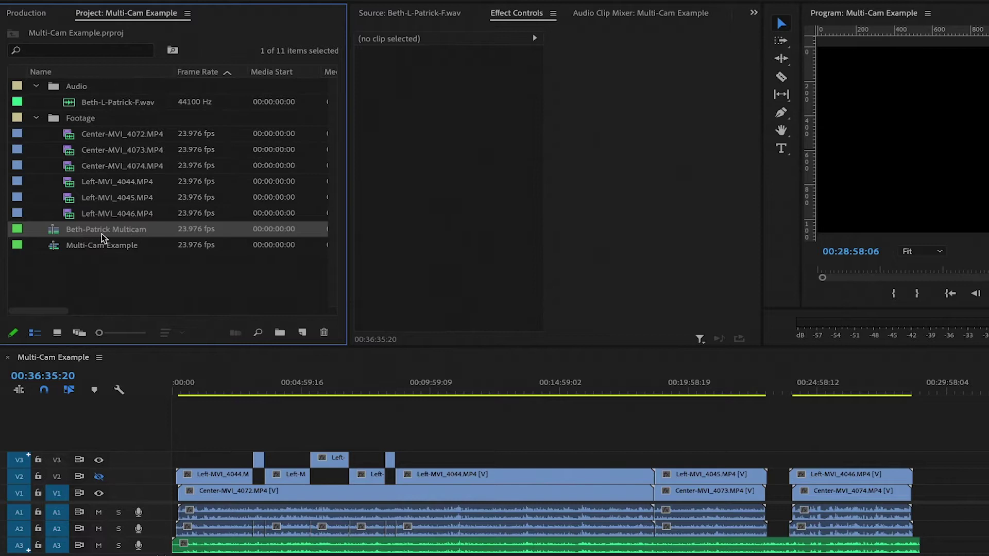
Step: Open Beth-Patrick Multicam in the Source Monitor to preview its camera angles
right_click(140, 238)
scroll(220, 279, down, 10)
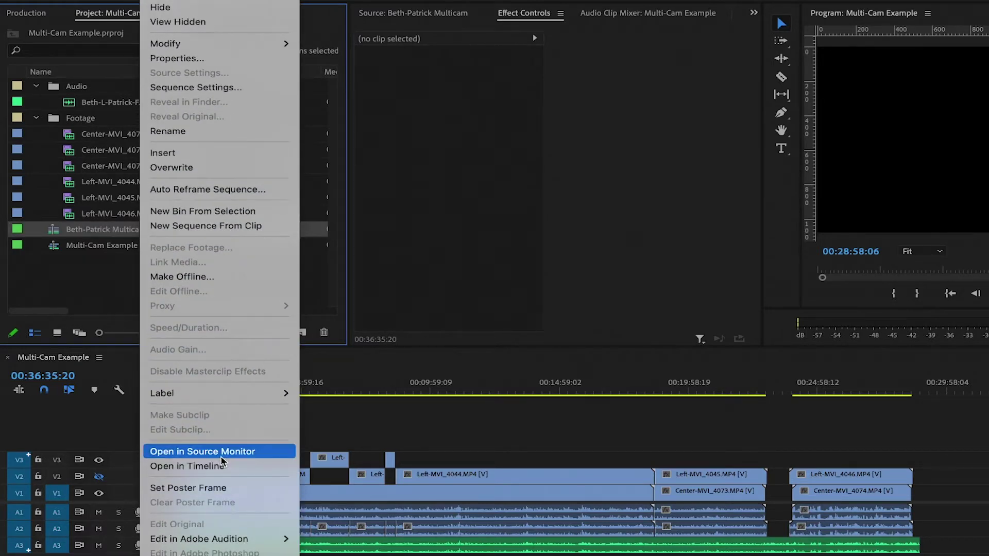
click(222, 456)
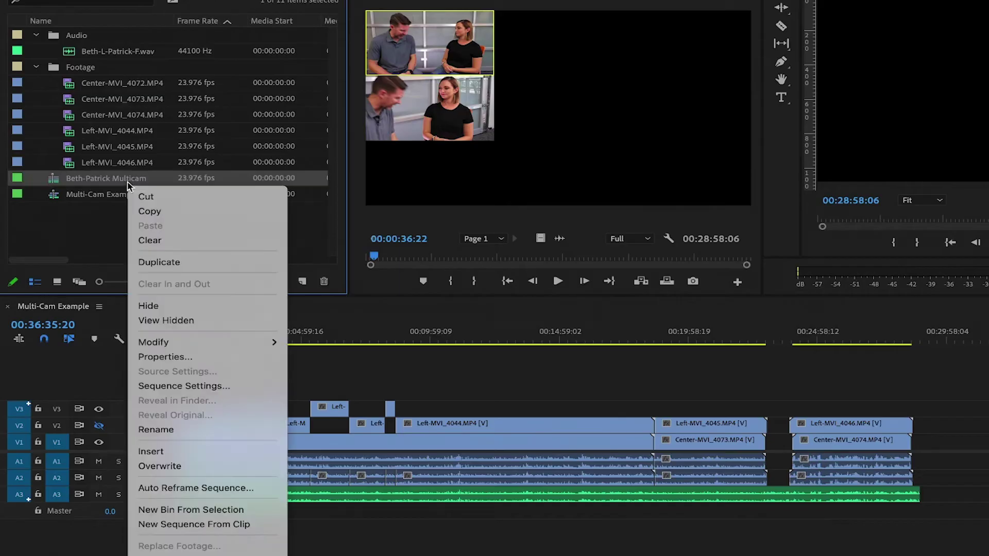
Step: Open Beth-Patrick Multicam's timeline, then create a new sequence from the multicam clip
scroll(196, 515, down, 10)
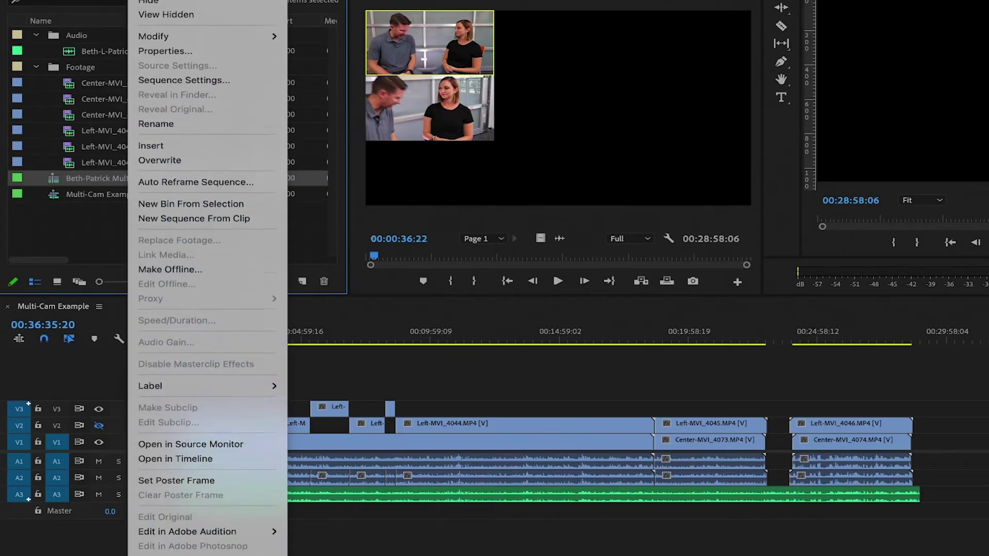
click(211, 422)
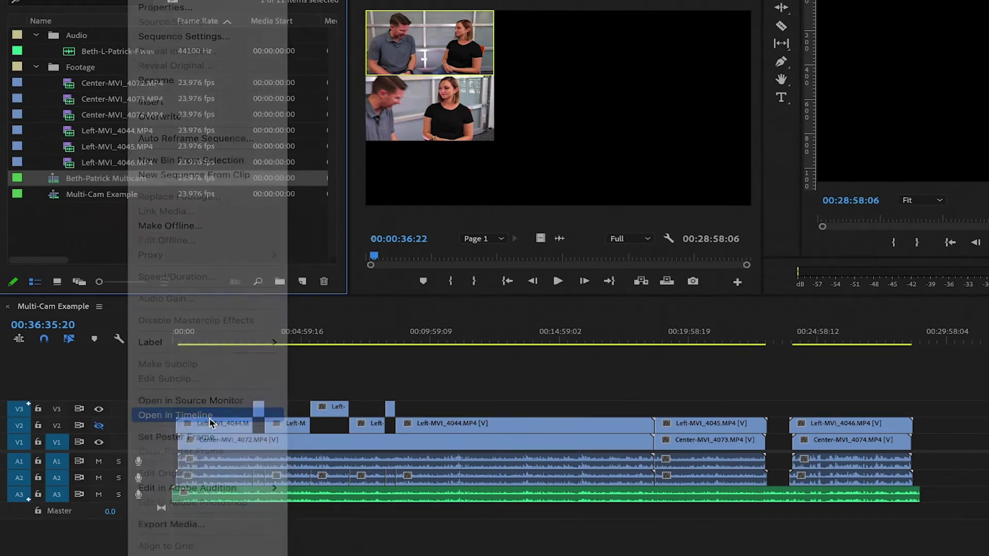
click(358, 379)
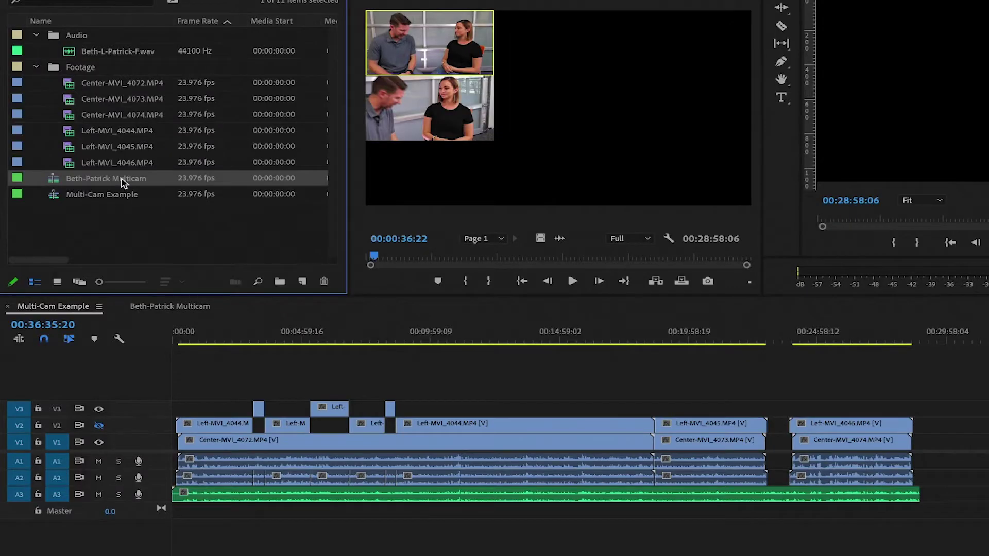
right_click(123, 183)
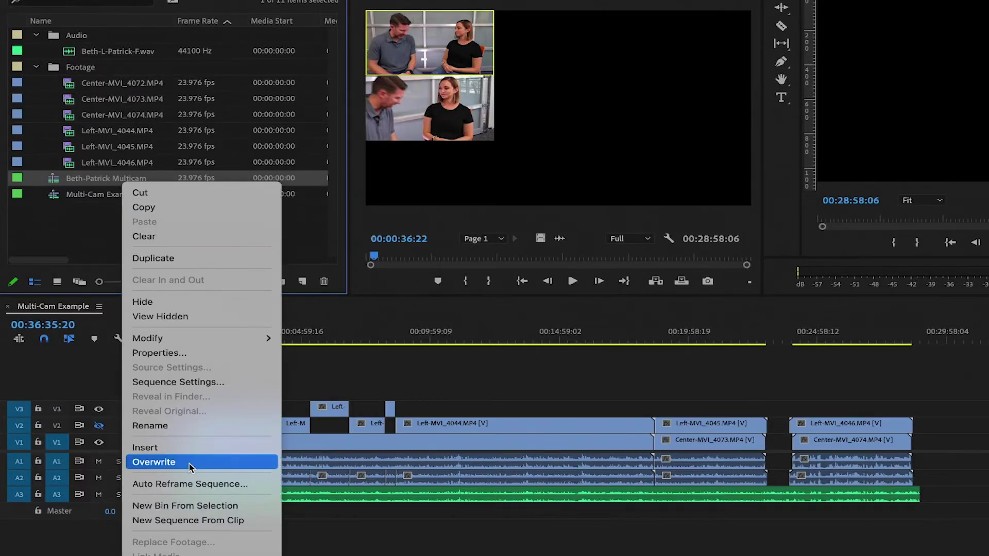
click(200, 521)
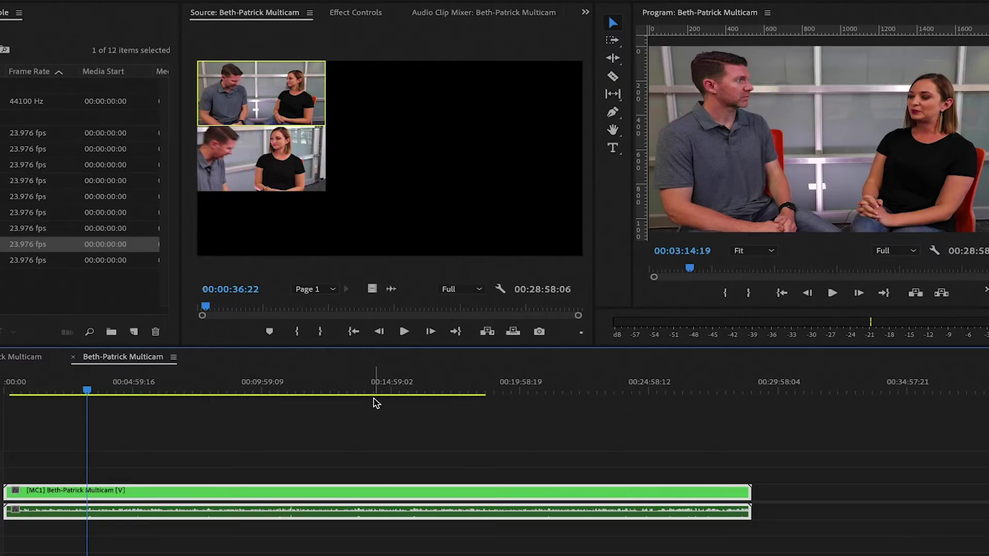
Step: Scrub the playhead later into the Beth-Patrick Multicam sequence
drag(386, 393, 504, 394)
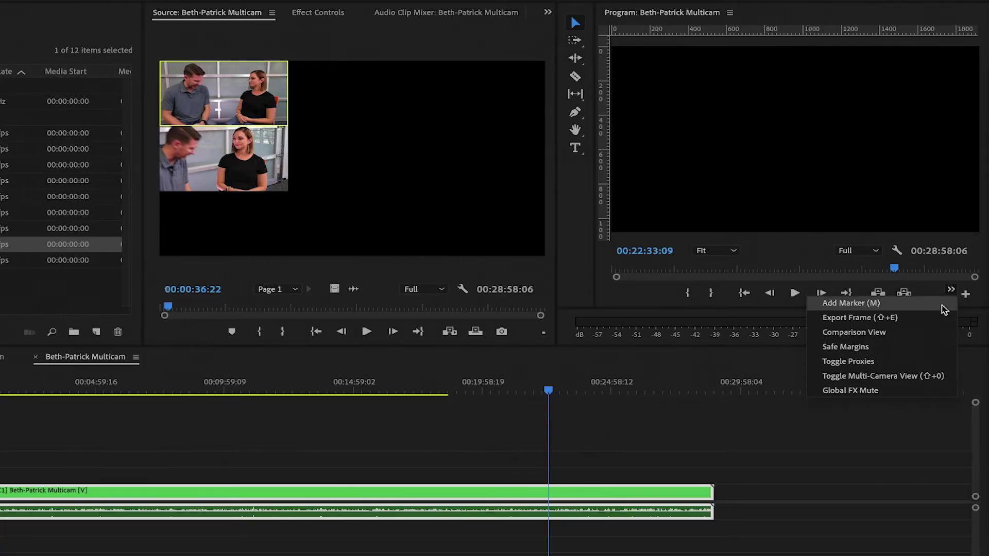
Step: Turn on multi-camera view and scrub the sequence to preview angles near 17:59 and 18:58
click(908, 383)
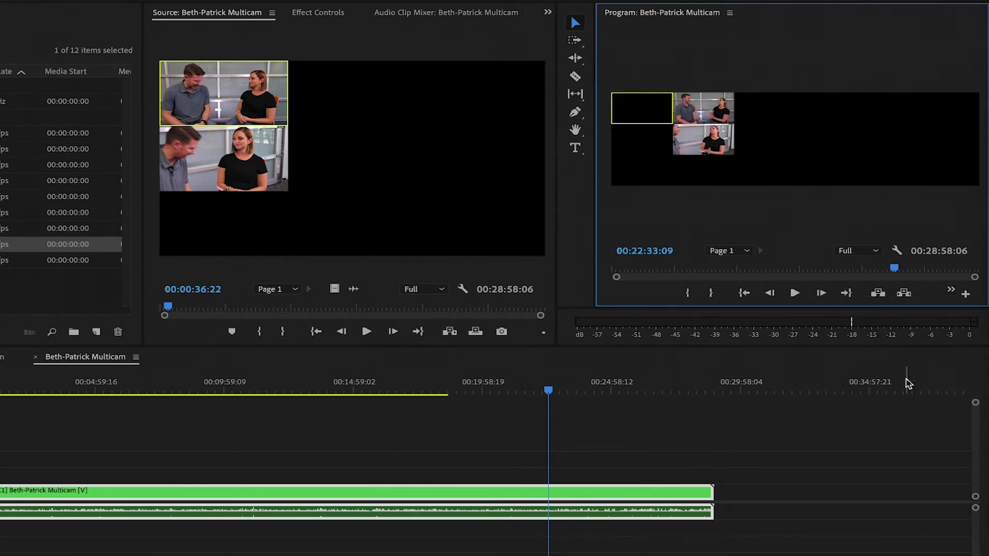
click(307, 394)
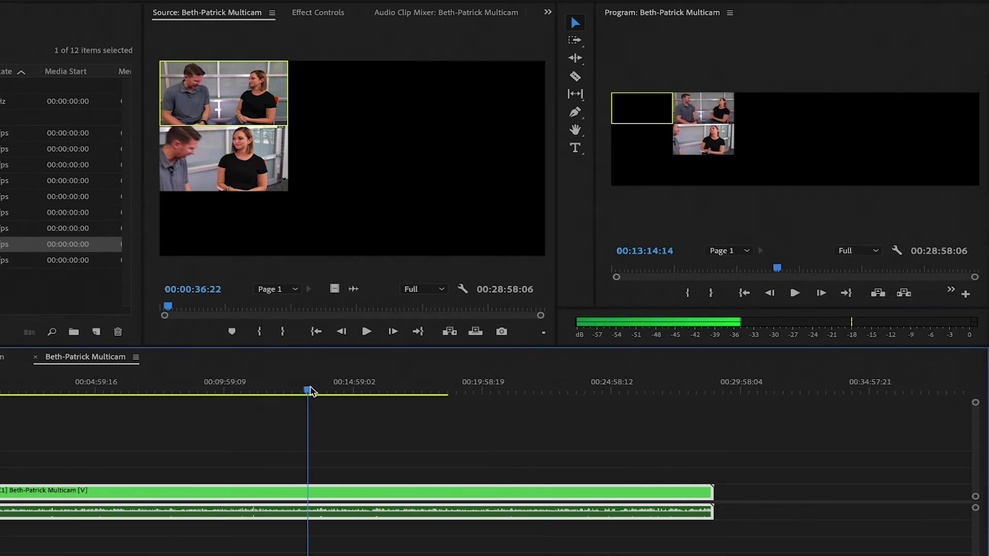
drag(307, 393, 176, 379)
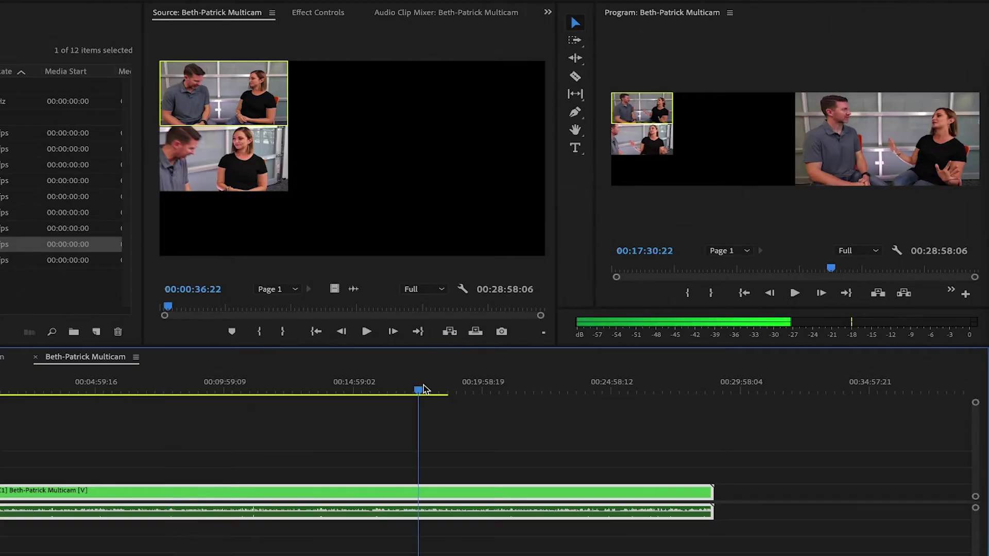
drag(423, 389, 434, 390)
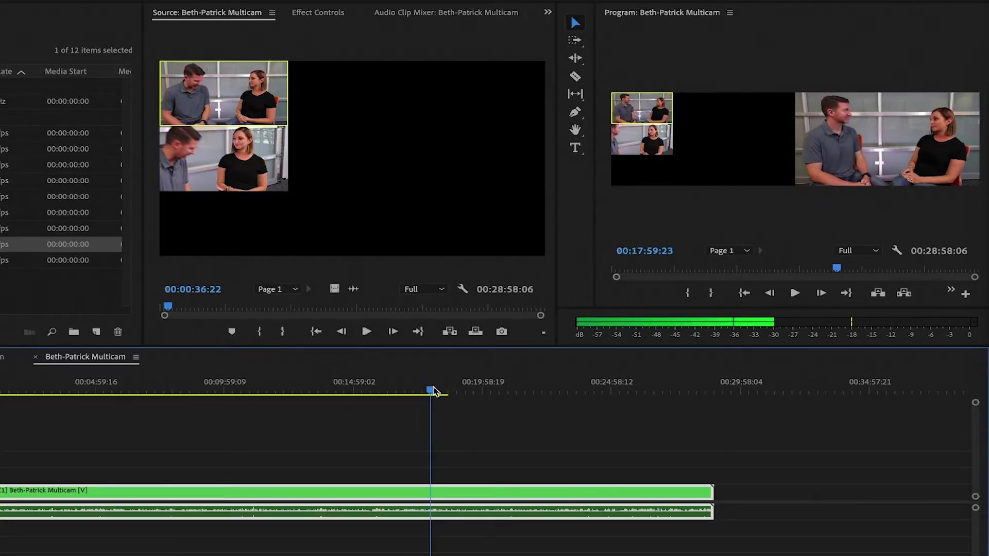
drag(434, 392, 460, 394)
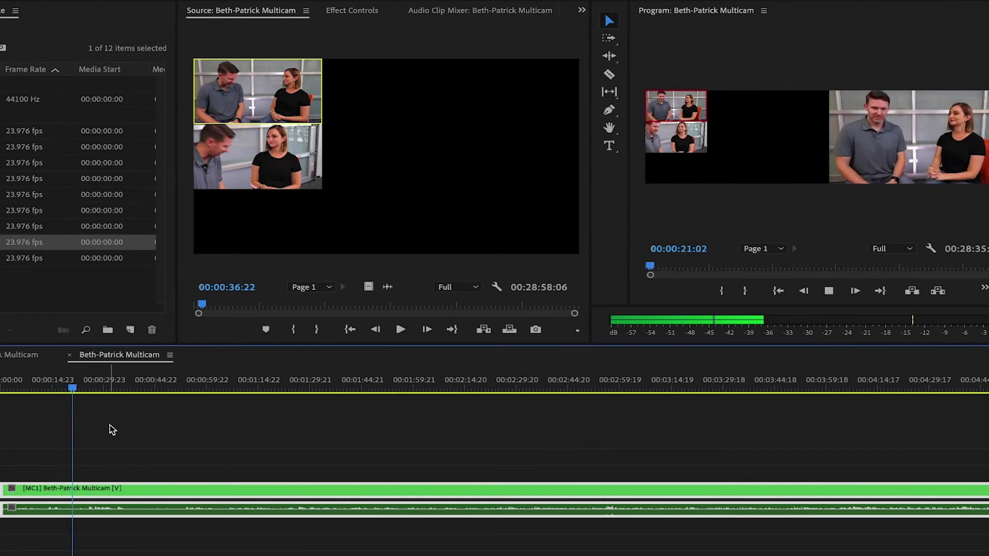
Step: Cut live to angle 3 and back to angle 1, stop playback, then zoom in and review the cuts
key(3)
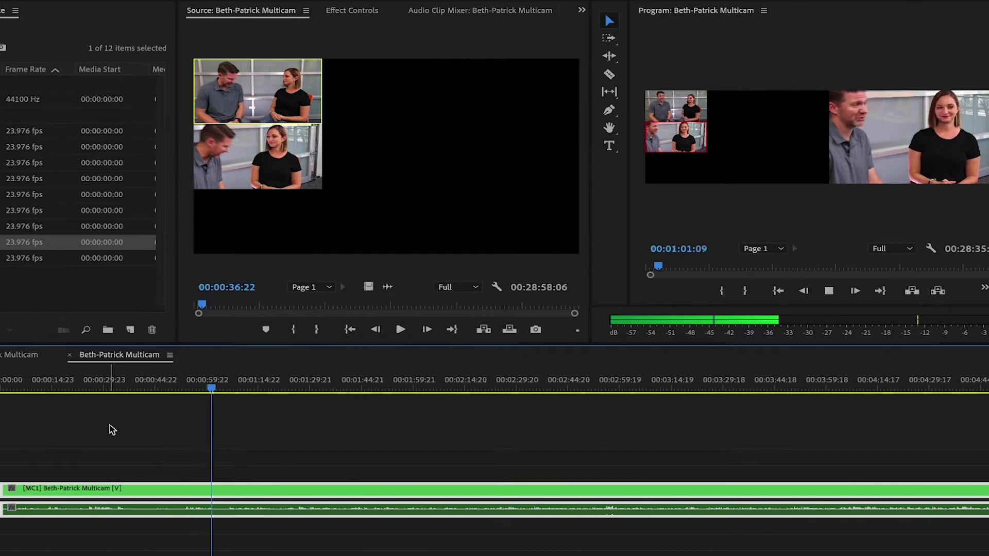
key(1)
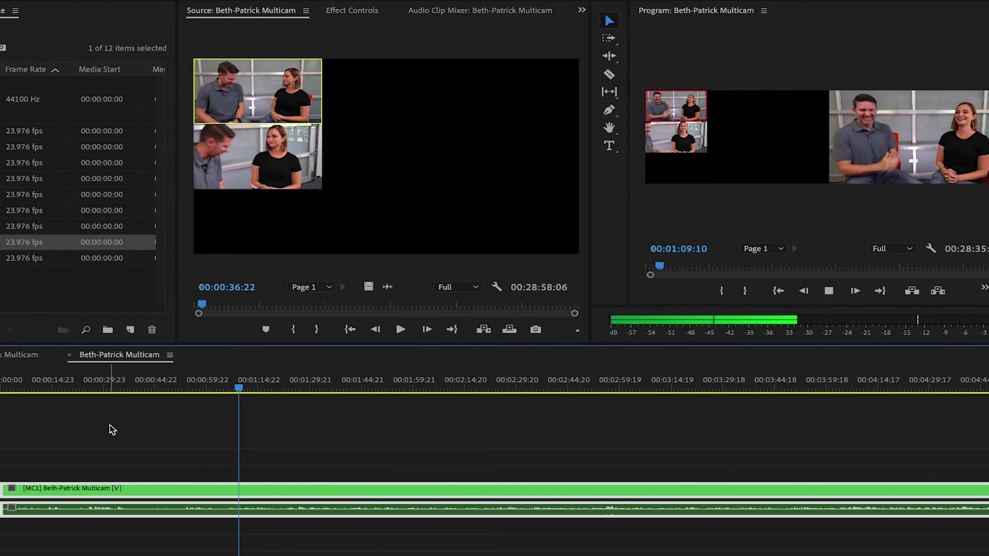
key(space)
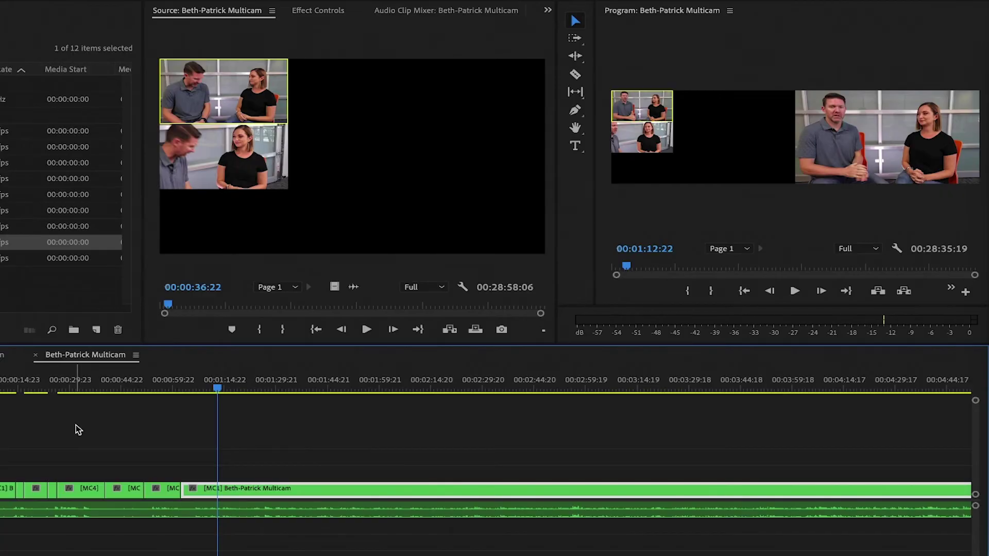
key(=)
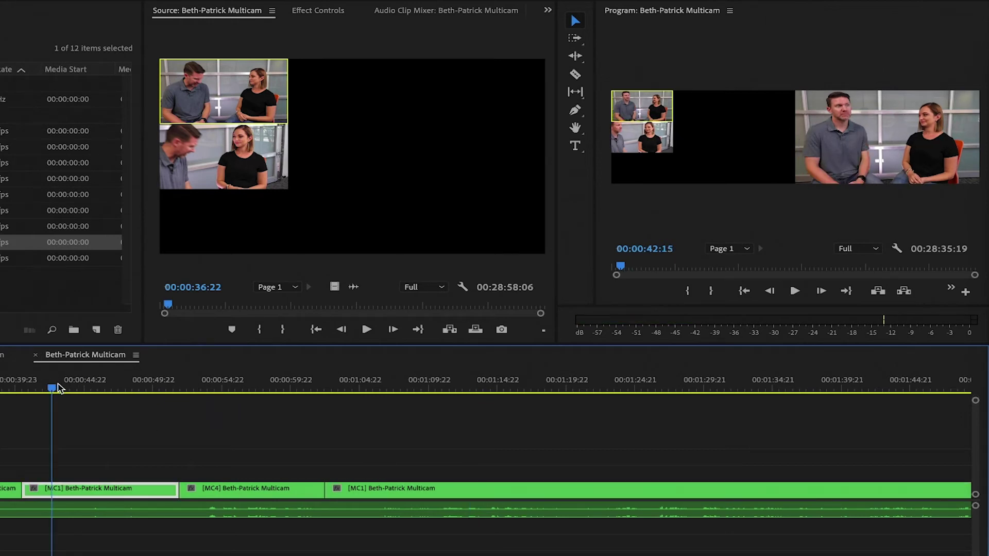
drag(58, 387, 256, 398)
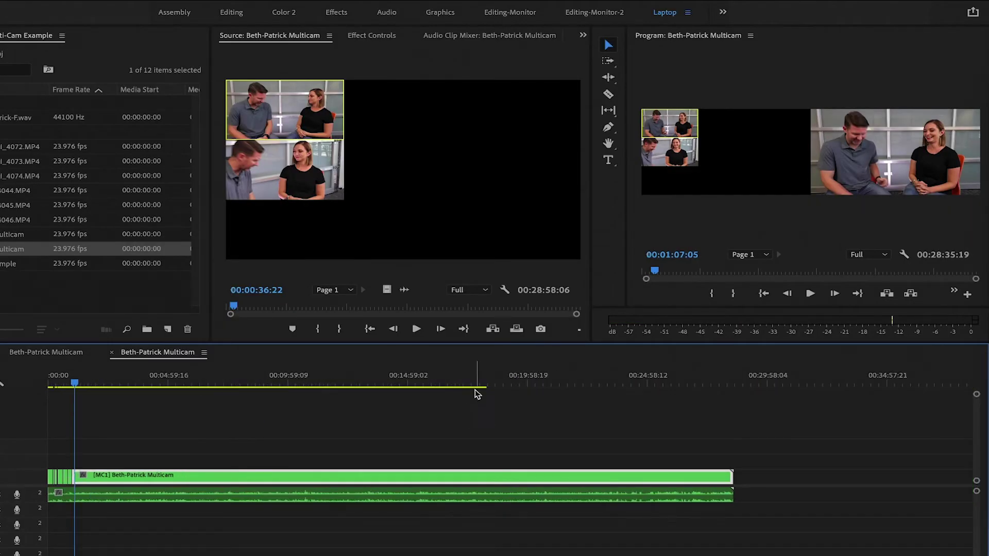
Step: From about 17:39, play and cut live to the second angle, then to her close-up
click(472, 381)
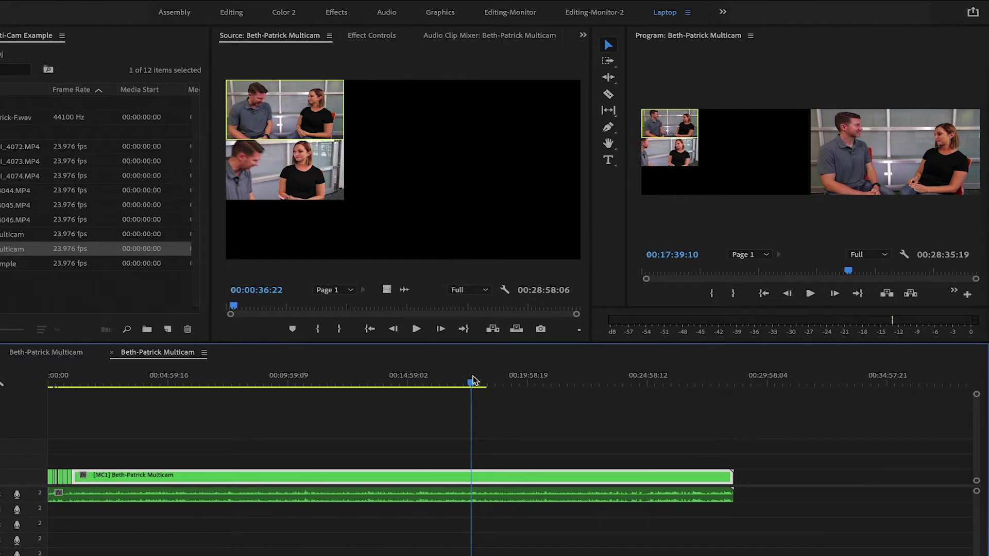
key(space)
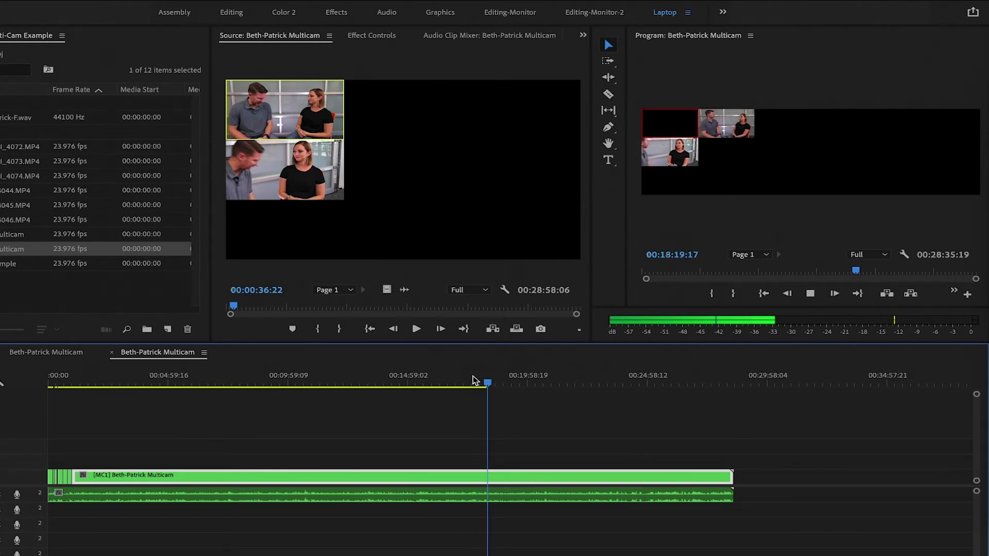
key(2)
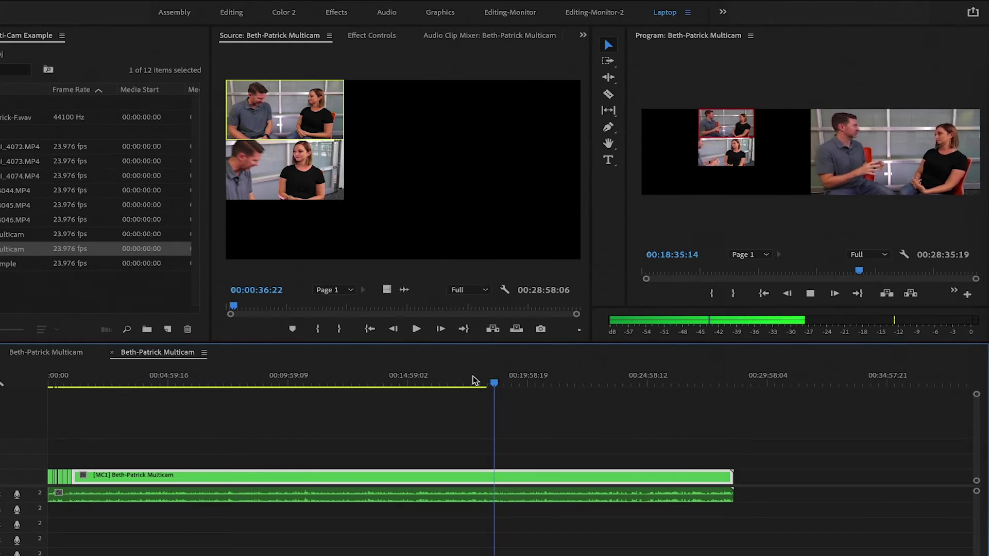
key(2)
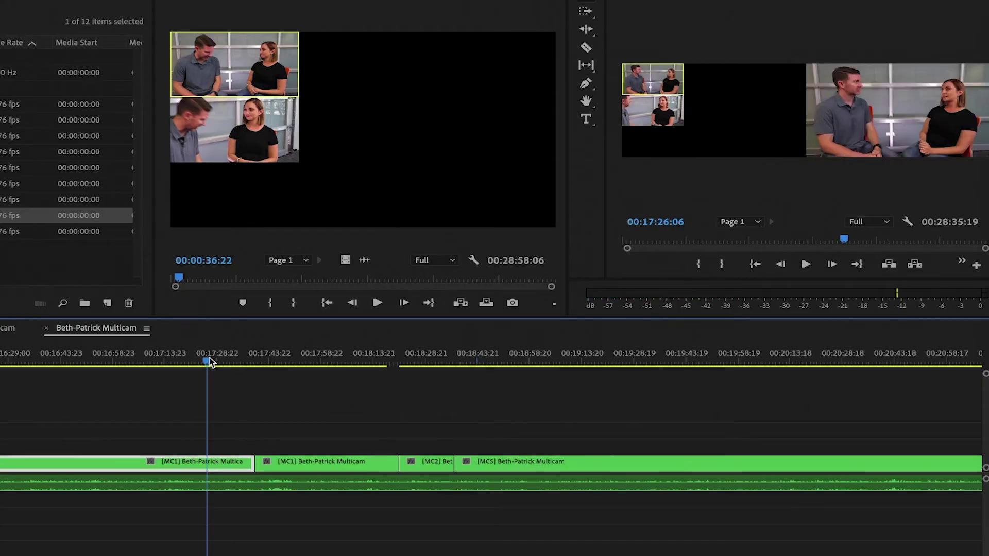
Step: Split the long MC1 shot near 18:17 so a short clip sits before MC2, then return to 18:13
drag(210, 362, 392, 370)
key(equal)
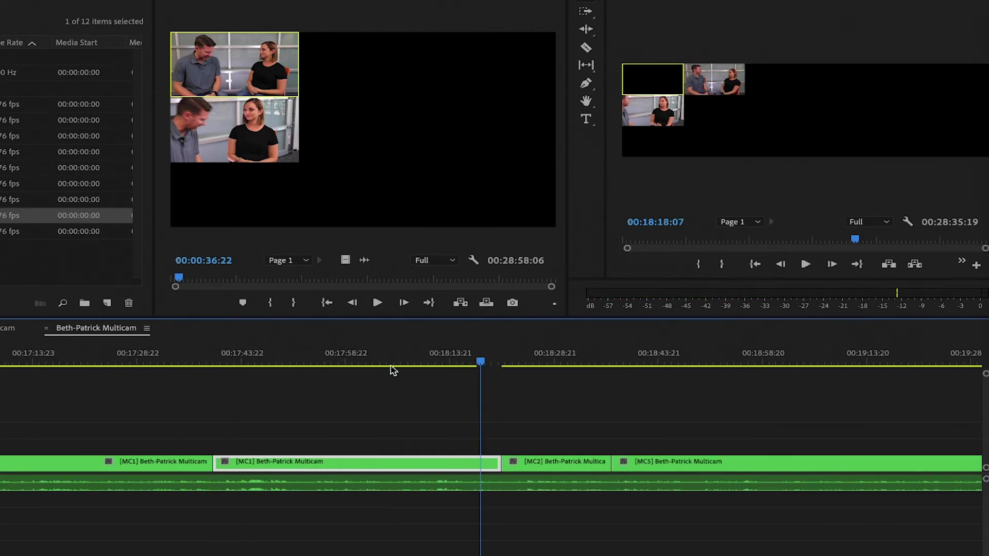
key(j)
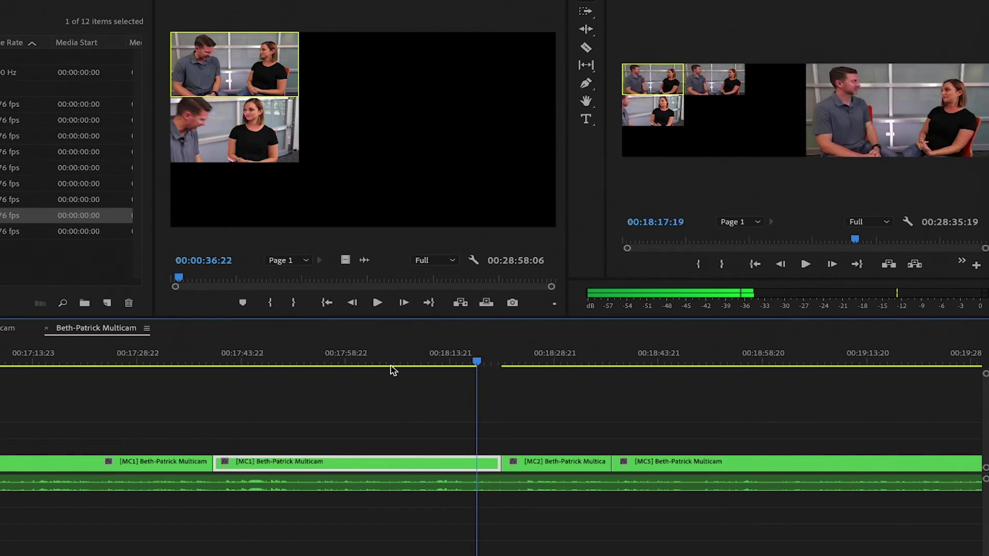
key(k)
click(488, 464)
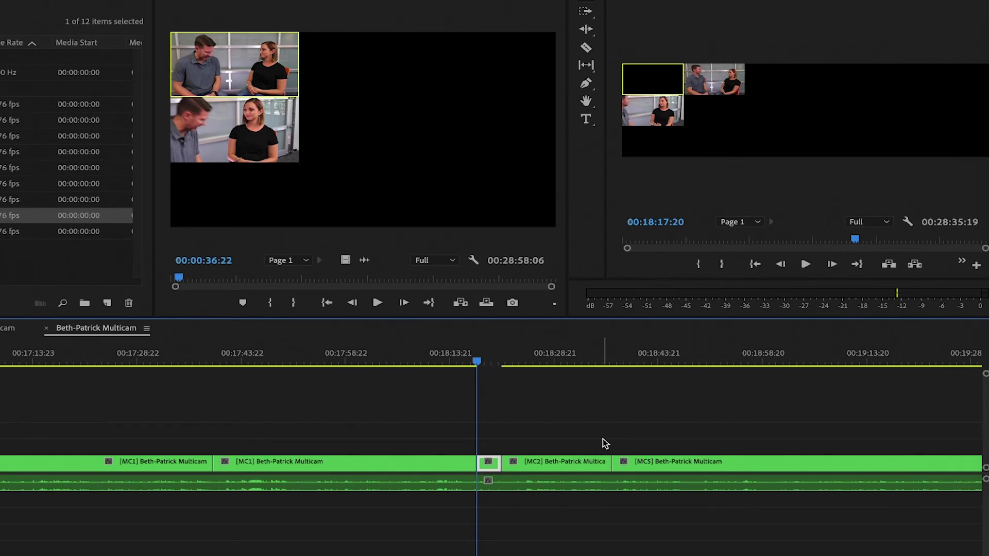
click(451, 358)
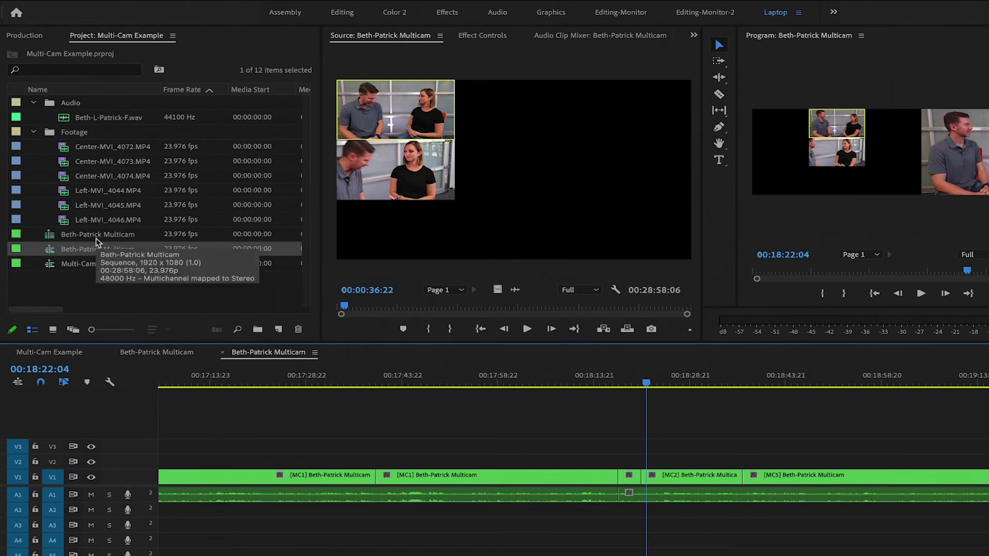
Step: Show the source sequence timeline with Left and Center clips on V1–V6, parked at 00:20:47:10
click(152, 352)
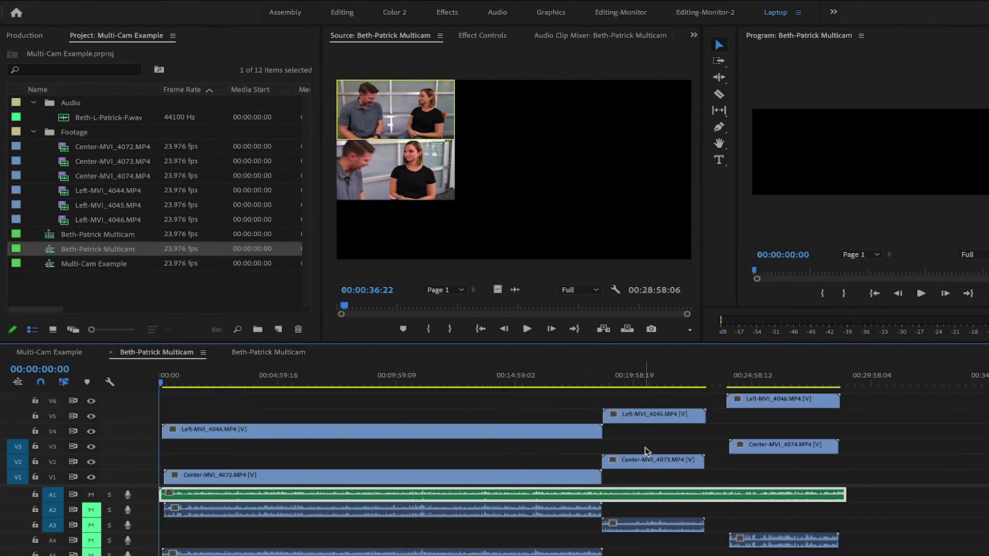
click(654, 382)
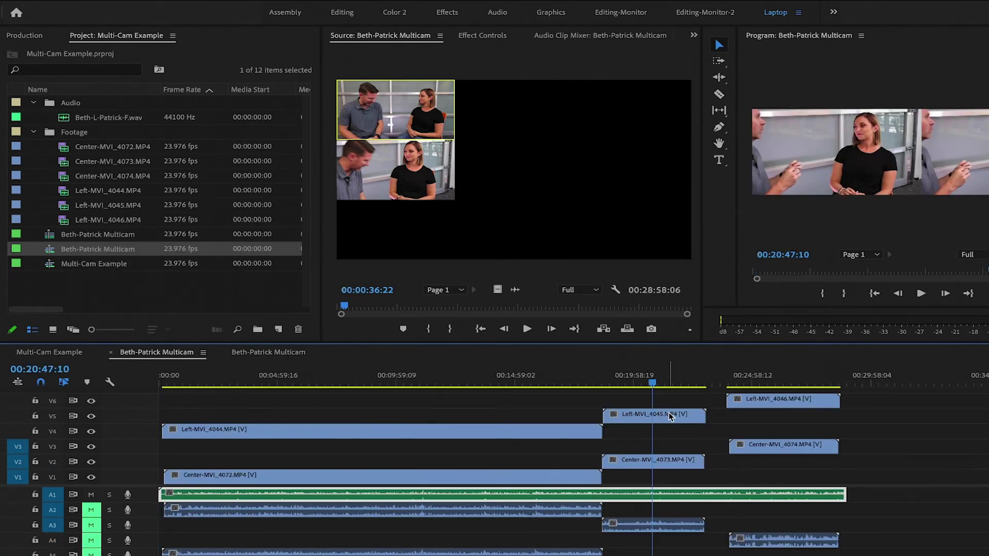